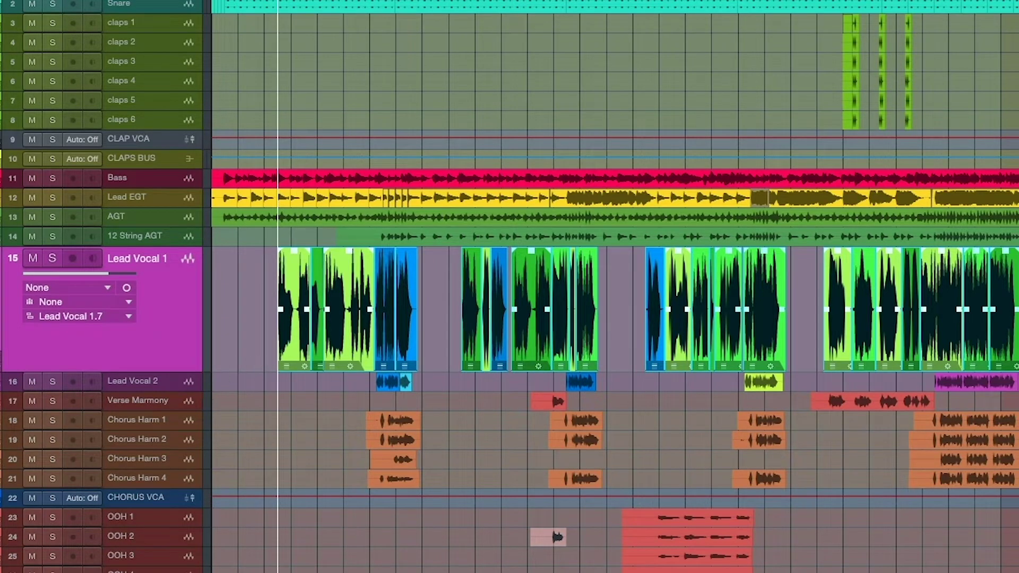
- Expand the take layers of the Lead Vocal 1 track and hide the tracks from Lead Vocal 2 through the OOH parts
{"action": "key", "text": "super+d"}
{"action": "key", "text": "ctrl+l"}
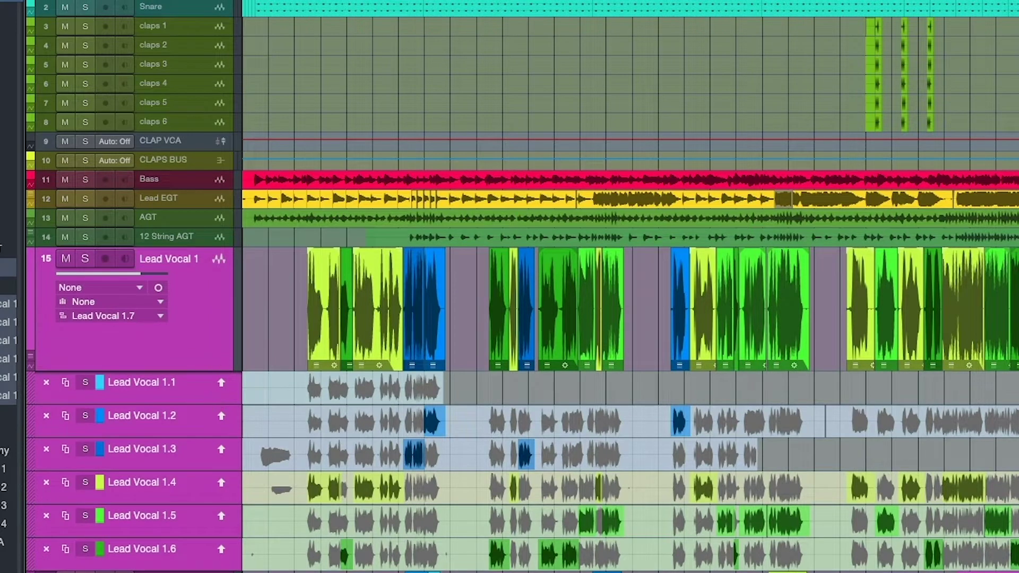
{"action": "scroll", "coordinate": [522, 287], "scroll_direction": "down", "scroll_amount": 5}
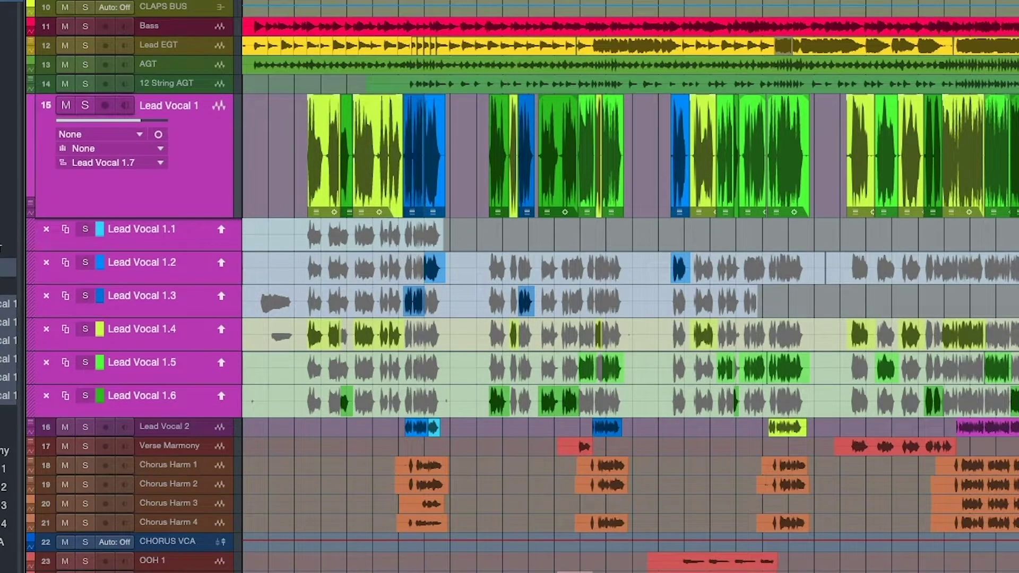
{"action": "left_click_drag", "start_coordinate": [1, 433], "coordinate": [1, 572]}
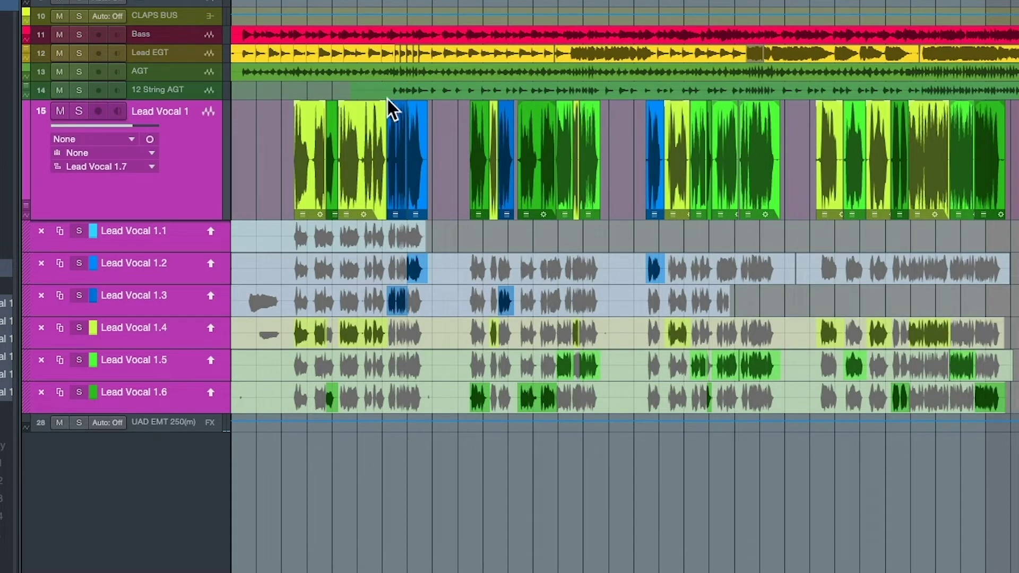
- Examine which segments of the Lead Vocal 1 layers make up the opening phrases of the comp
{"action": "left_click_drag", "start_coordinate": [324, 4], "coordinate": [339, 48]}
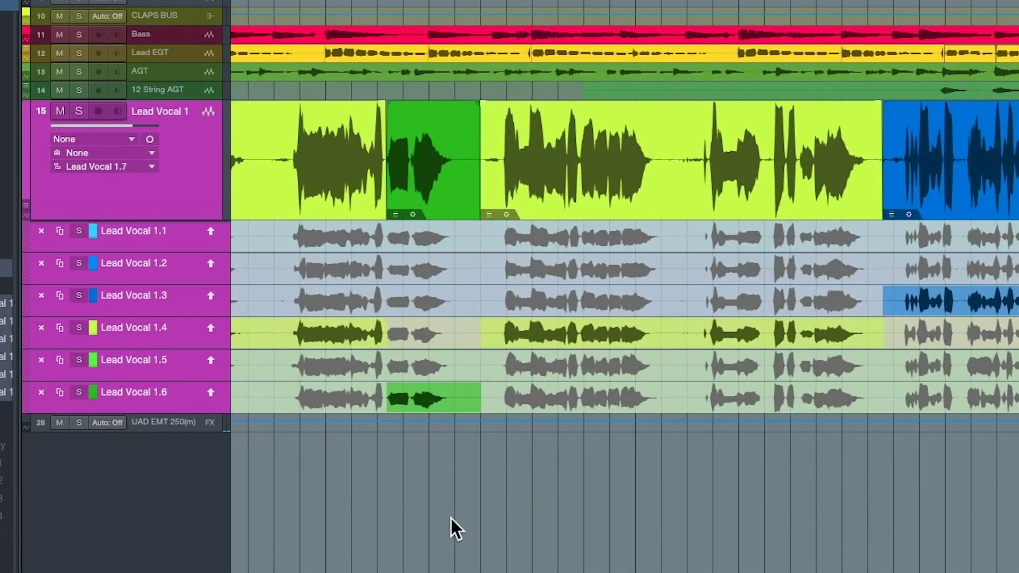
{"action": "scroll", "coordinate": [450, 518], "scroll_direction": "left", "scroll_amount": 10}
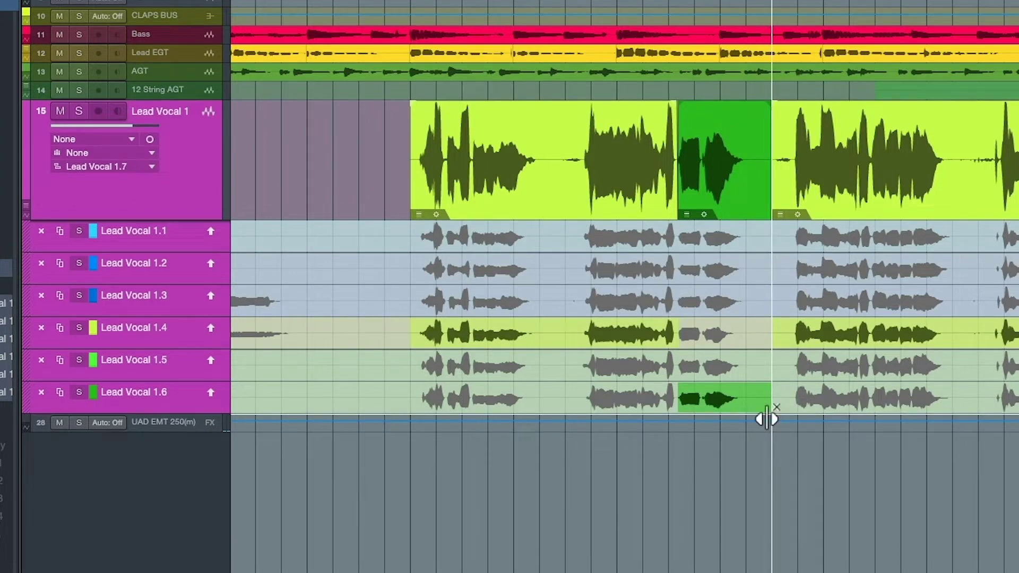
{"action": "scroll", "coordinate": [830, 334], "scroll_direction": "right", "scroll_amount": 5}
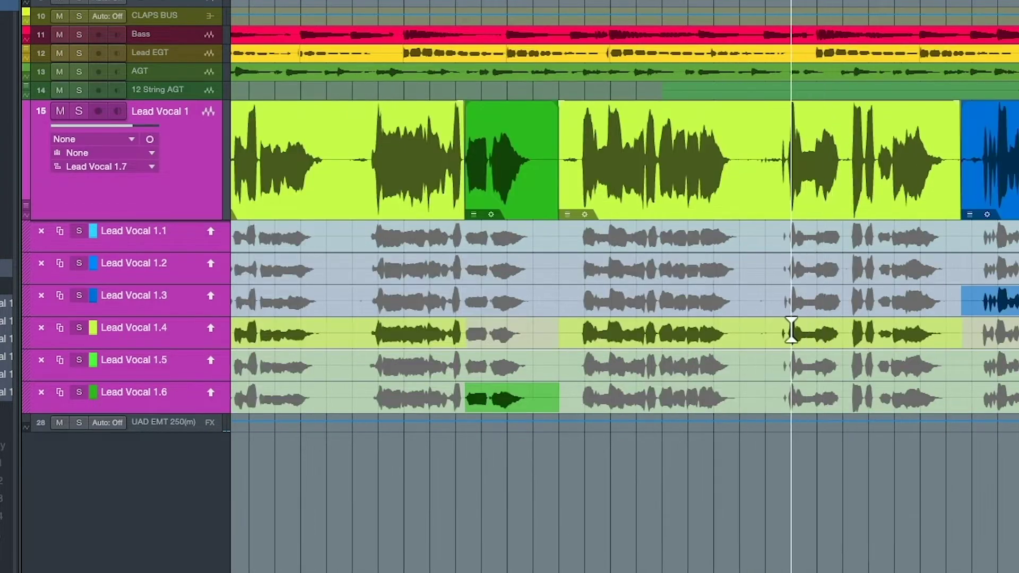
{"action": "scroll", "coordinate": [648, 398], "scroll_direction": "left", "scroll_amount": 6}
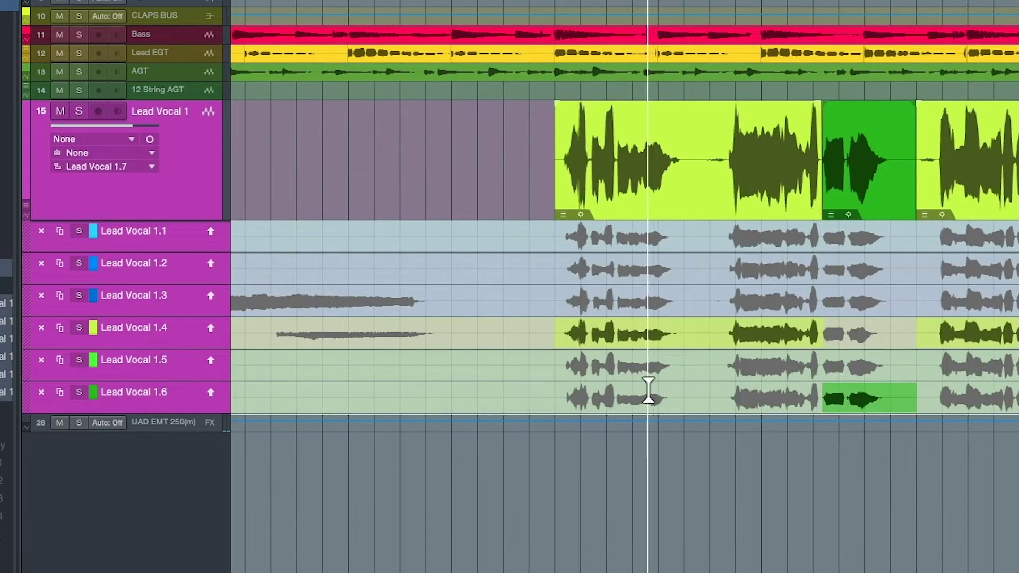
{"action": "scroll", "coordinate": [607, 432], "scroll_direction": "down", "scroll_amount": 2}
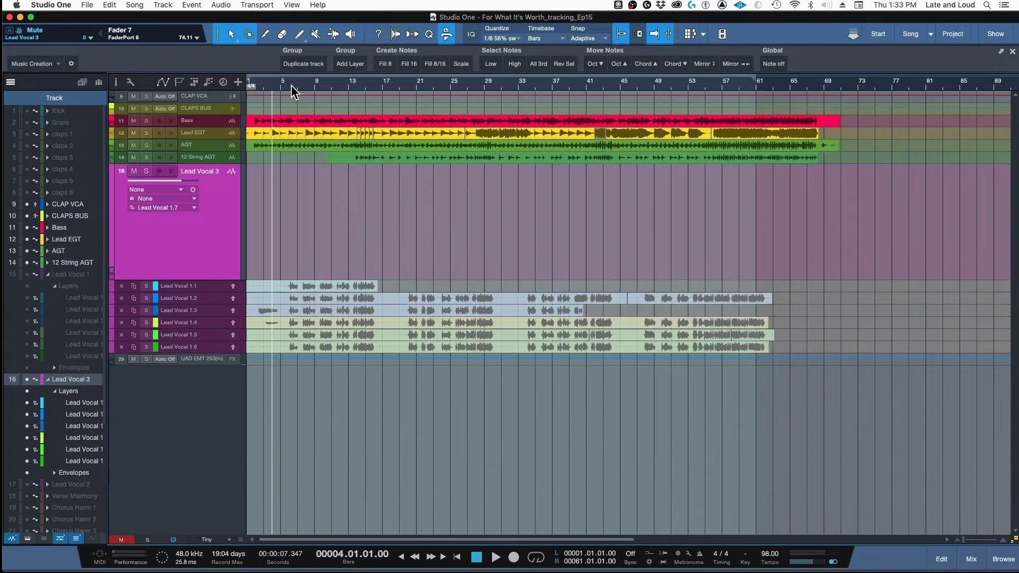
- Audition the first vocal phrase of Lead Vocal 3 on takes 1.4, 1.3 and 1.2, soloing each layer
{"action": "left_click_drag", "start_coordinate": [291, 91], "coordinate": [301, 120]}
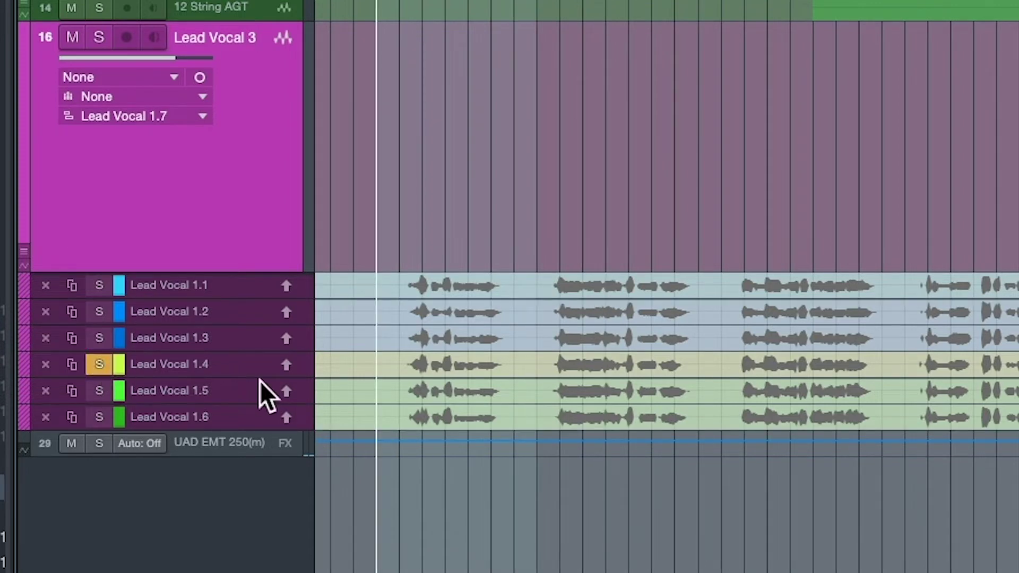
{"action": "key", "text": "space"}
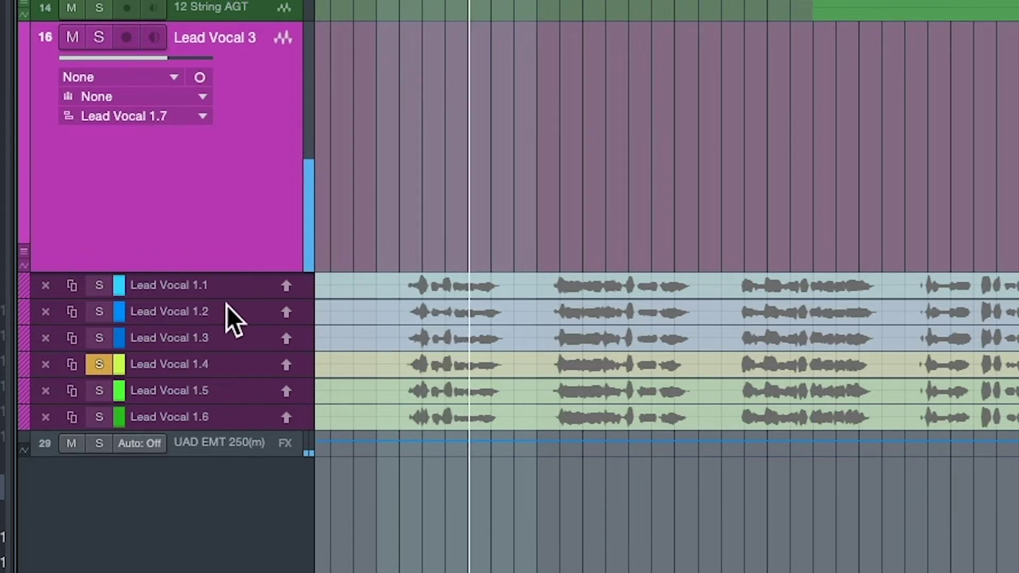
{"action": "key", "text": "space"}
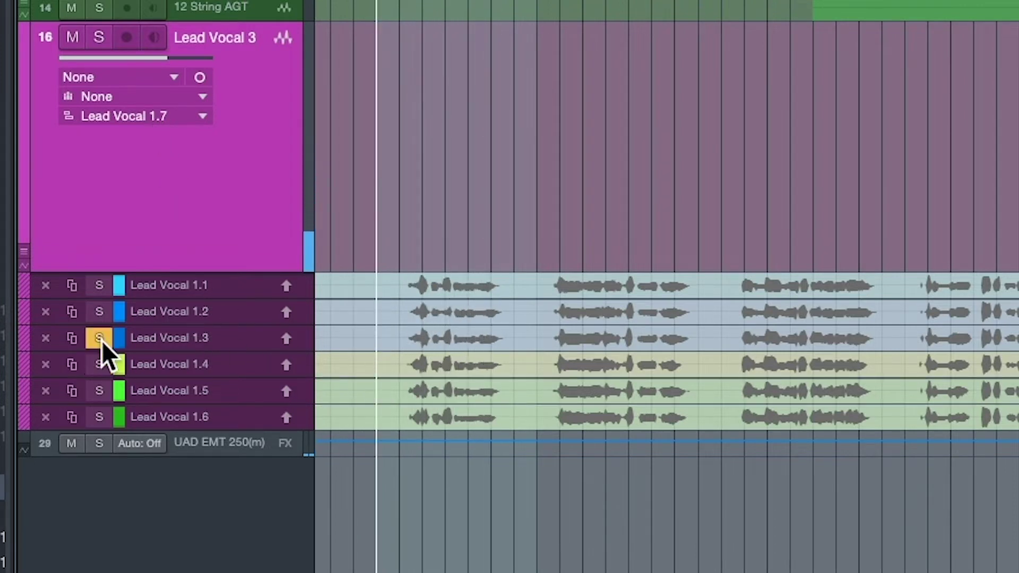
{"action": "key", "text": "space"}
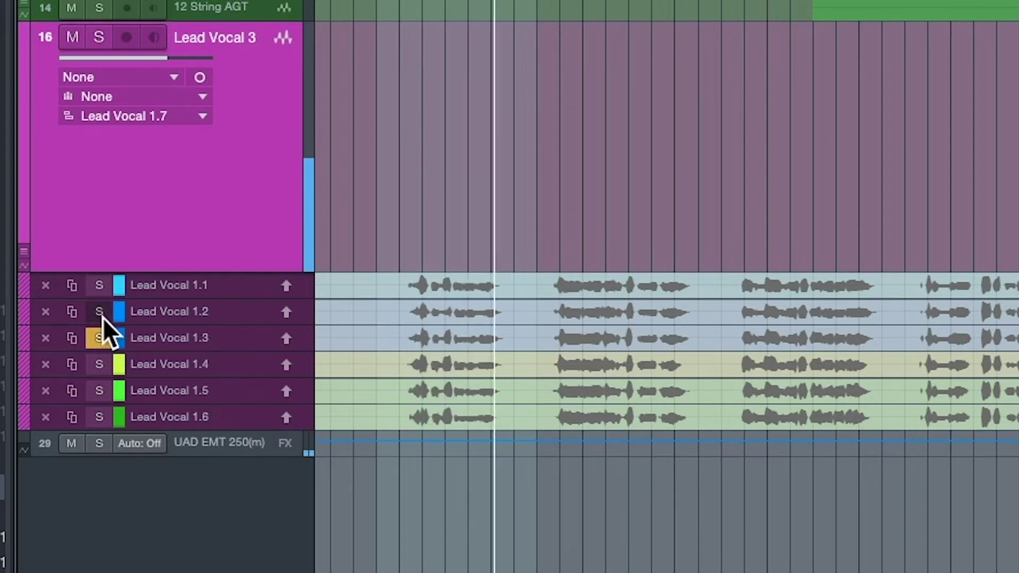
{"action": "key", "text": "space"}
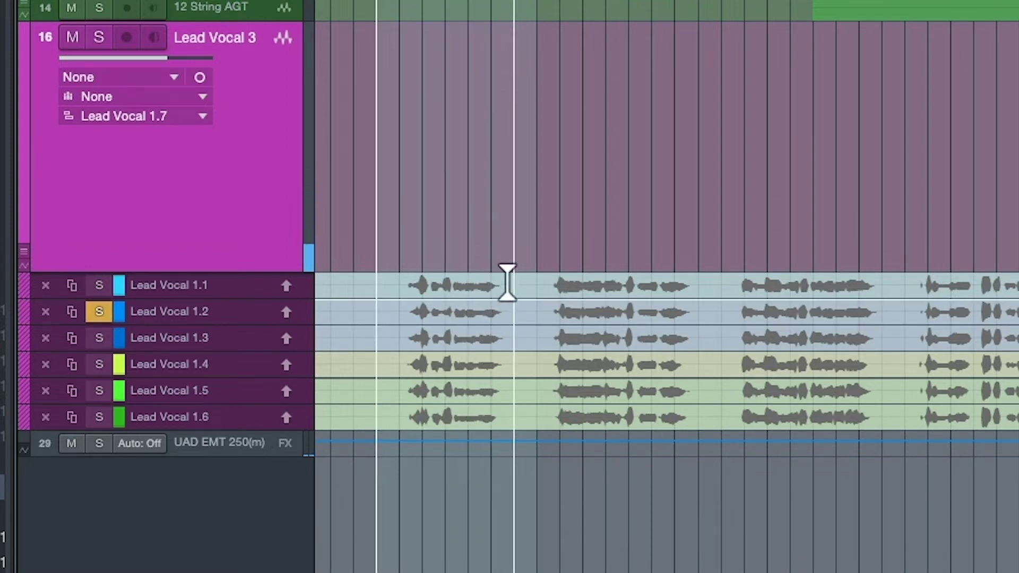
{"action": "key", "text": "space"}
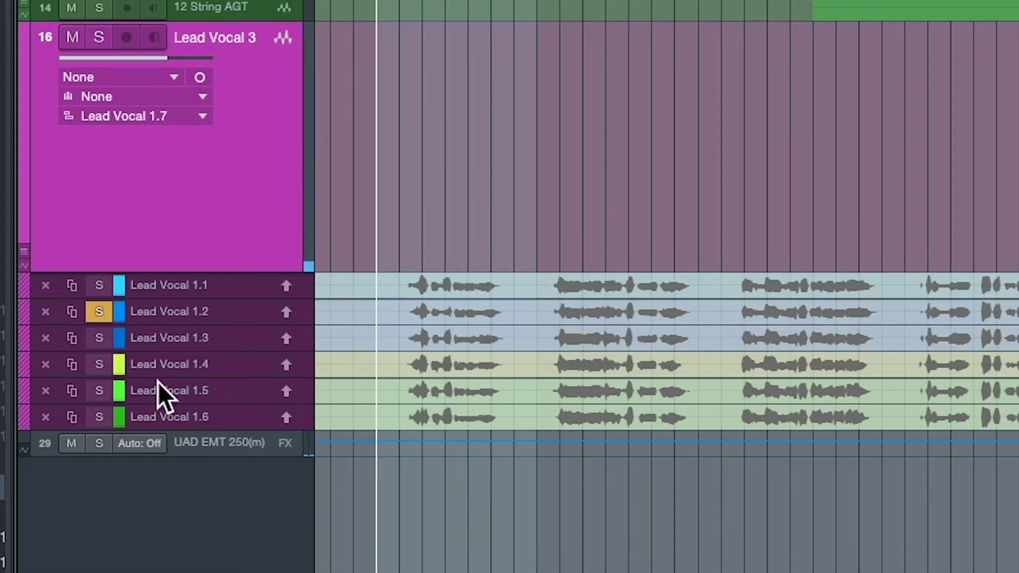
- Audition the first vocal phrase on takes Lead Vocal 1.5 and 1.6, soloing each layer
{"action": "left_click", "coordinate": [220, 338]}
{"action": "left_click", "coordinate": [100, 397]}
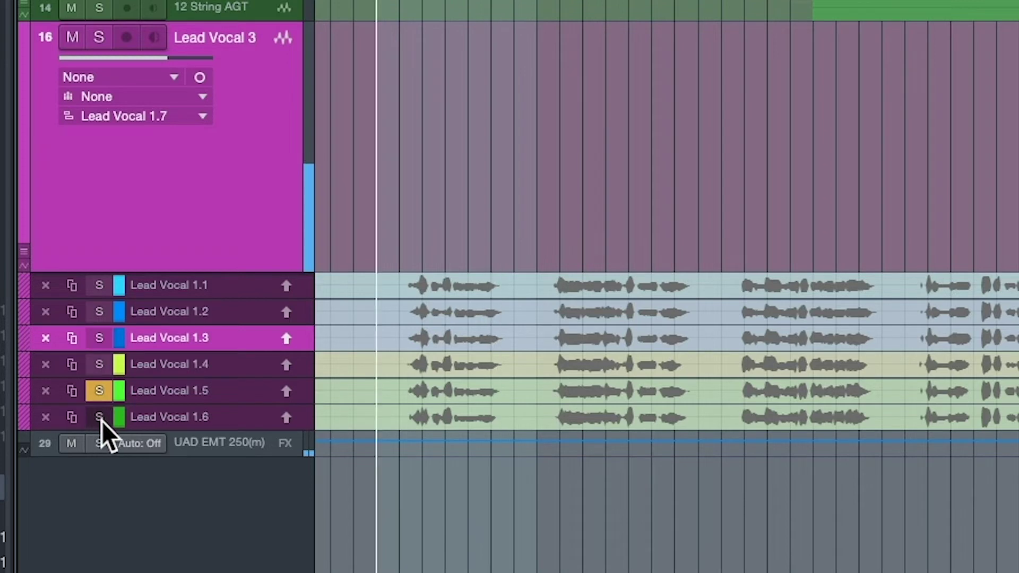
{"action": "left_click", "coordinate": [101, 419]}
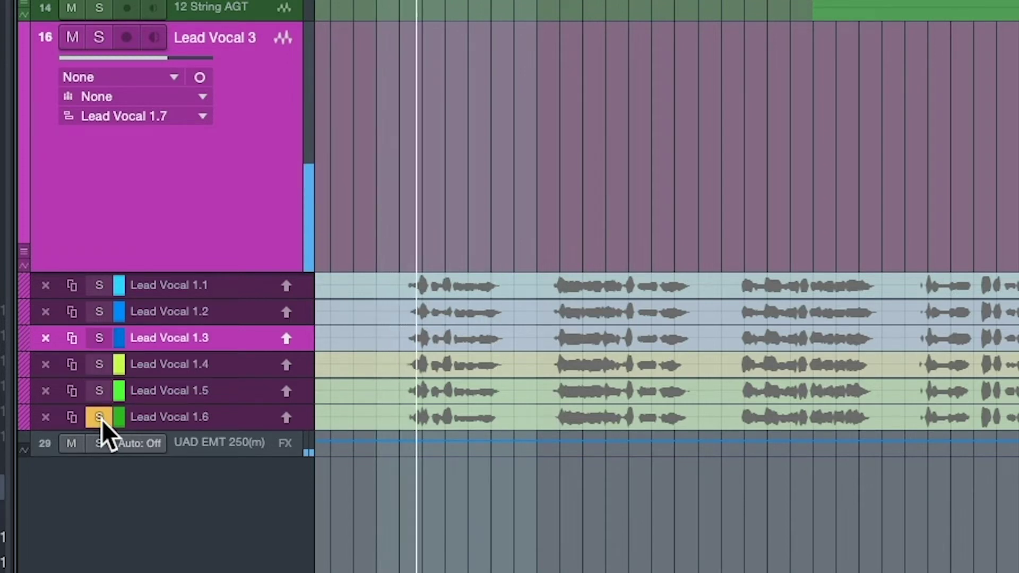
{"action": "key", "text": "space"}
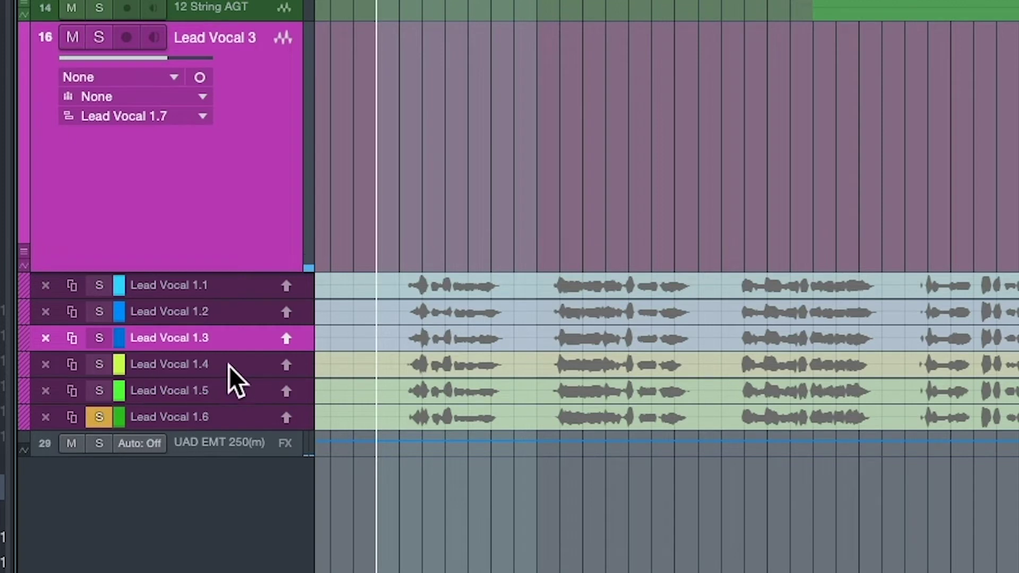
- Solo take Lead Vocal 1.3 and add its first phrase to the Lead Vocal 3 comp
{"action": "left_click", "coordinate": [98, 338]}
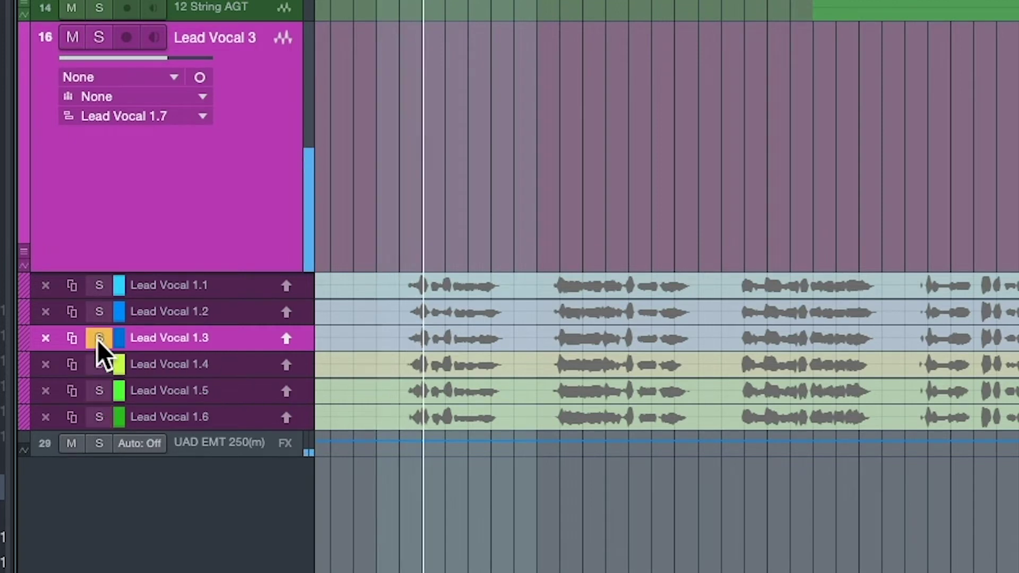
{"action": "left_click_drag", "start_coordinate": [380, 340], "coordinate": [530, 344]}
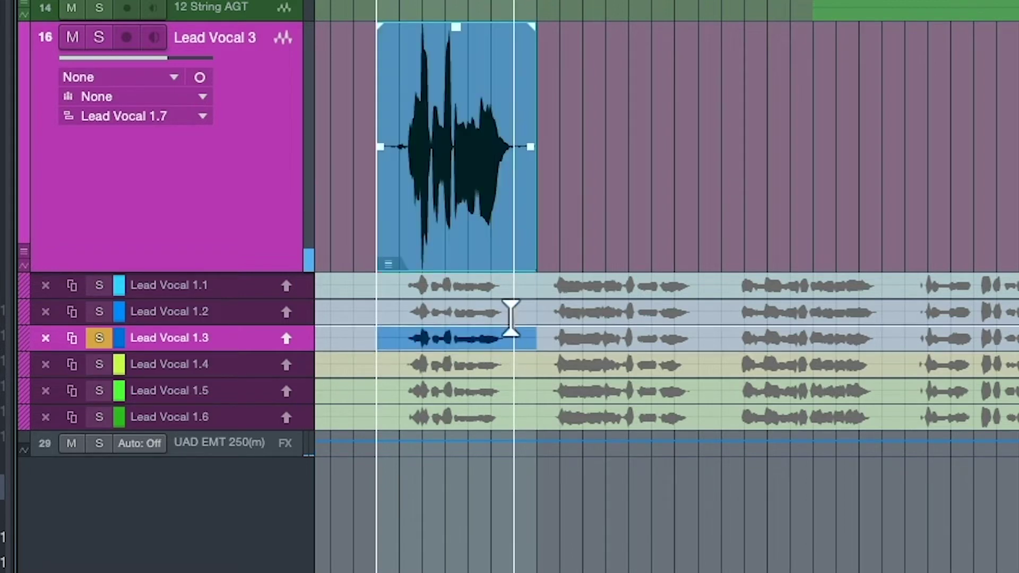
{"action": "key", "text": "space"}
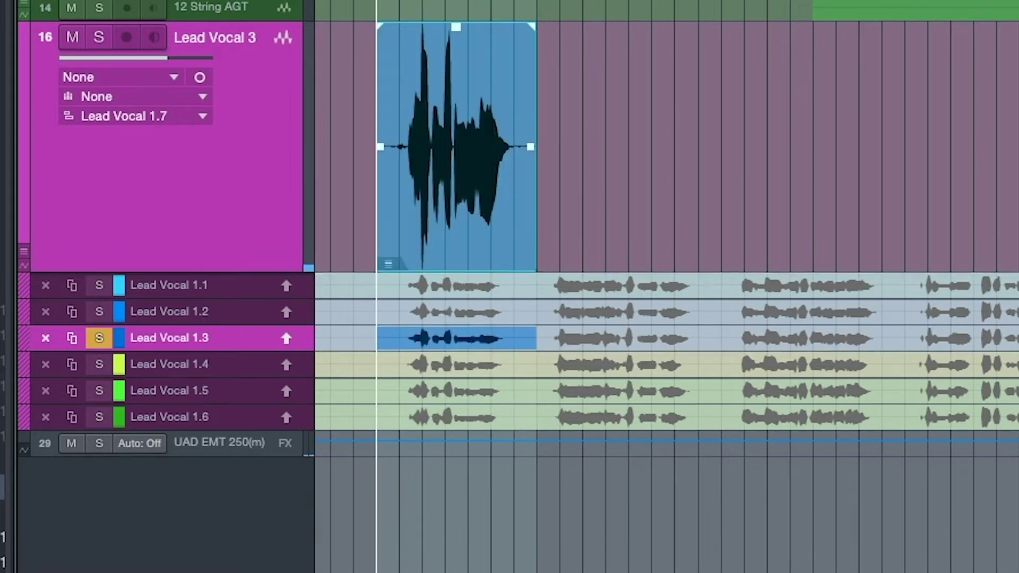
- Listen on through take Lead Vocal 1.3 and extend its comp event to include the second phrase
{"action": "key", "text": "space"}
{"action": "key", "text": "space"}
{"action": "key", "text": "space"}
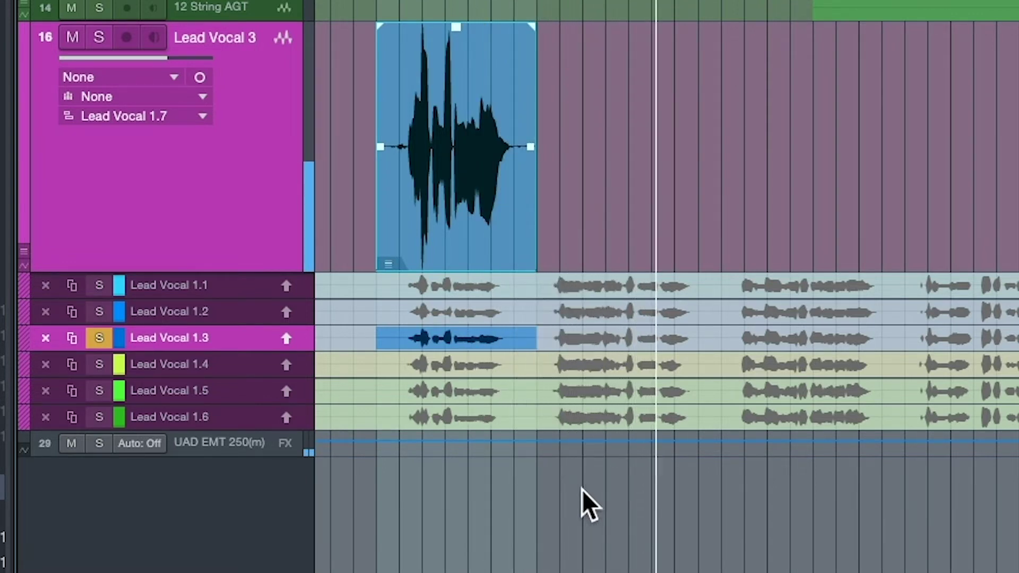
{"action": "key", "text": "space"}
{"action": "left_click_drag", "start_coordinate": [534, 211], "coordinate": [721, 218]}
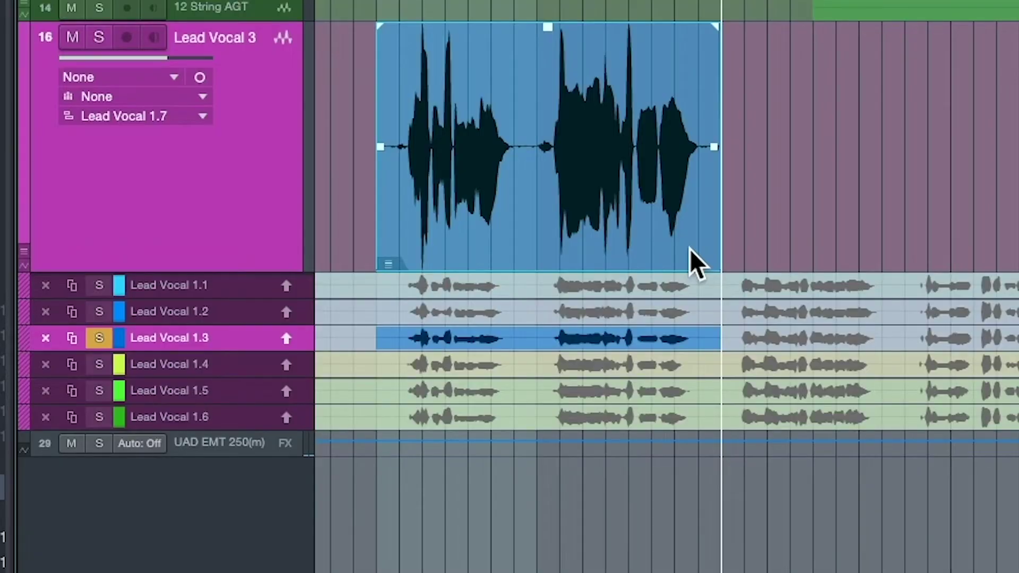
- Audition the third vocal phrase on takes Lead Vocal 1.3, 1.4, 1.5, 1.6 and 1.2, soloing each layer
{"action": "key", "text": "space"}
{"action": "key", "text": "space"}
{"action": "key", "text": "space"}
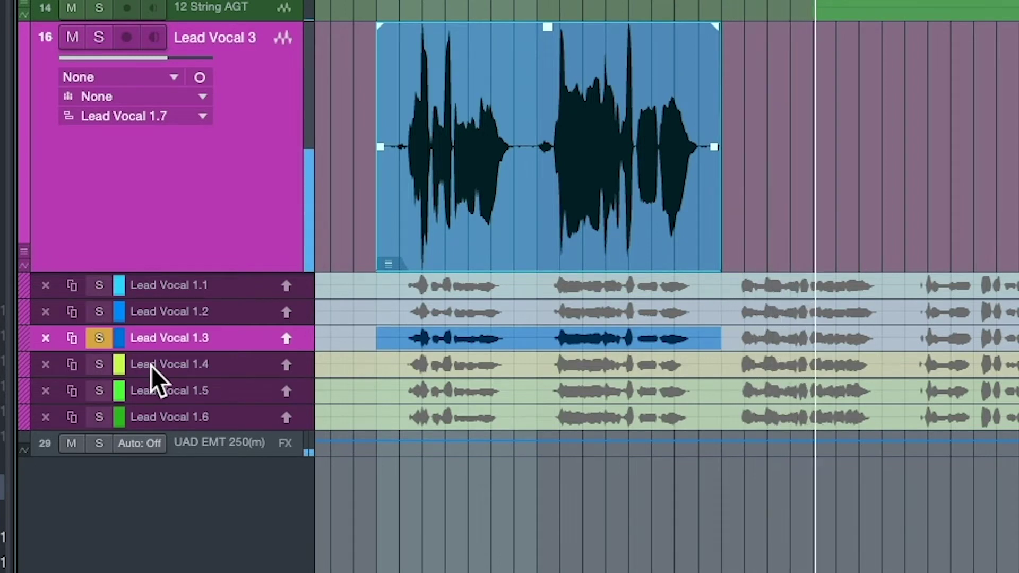
{"action": "key", "text": "space"}
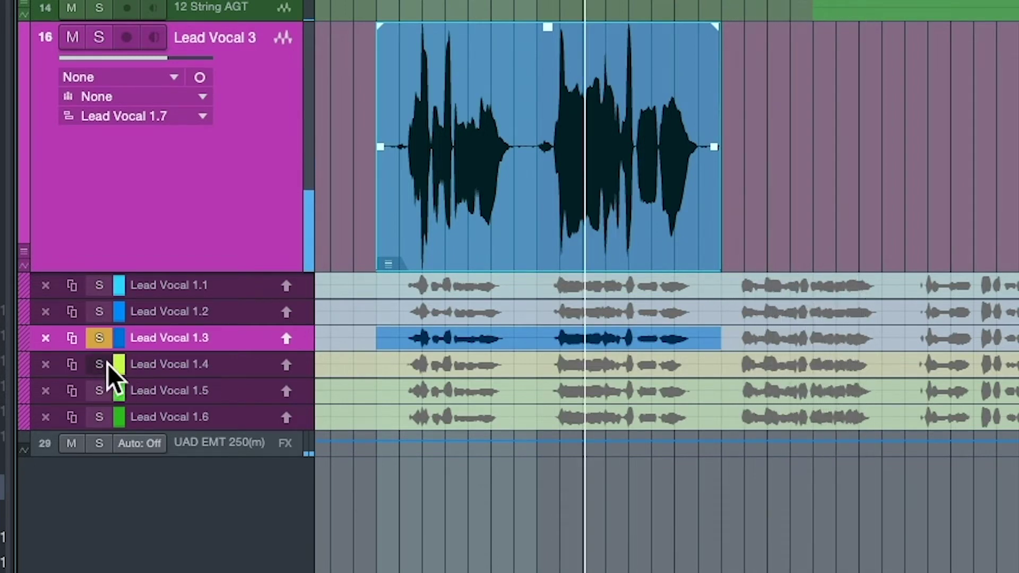
{"action": "left_click", "coordinate": [107, 364]}
{"action": "key", "text": "space"}
{"action": "key", "text": "space"}
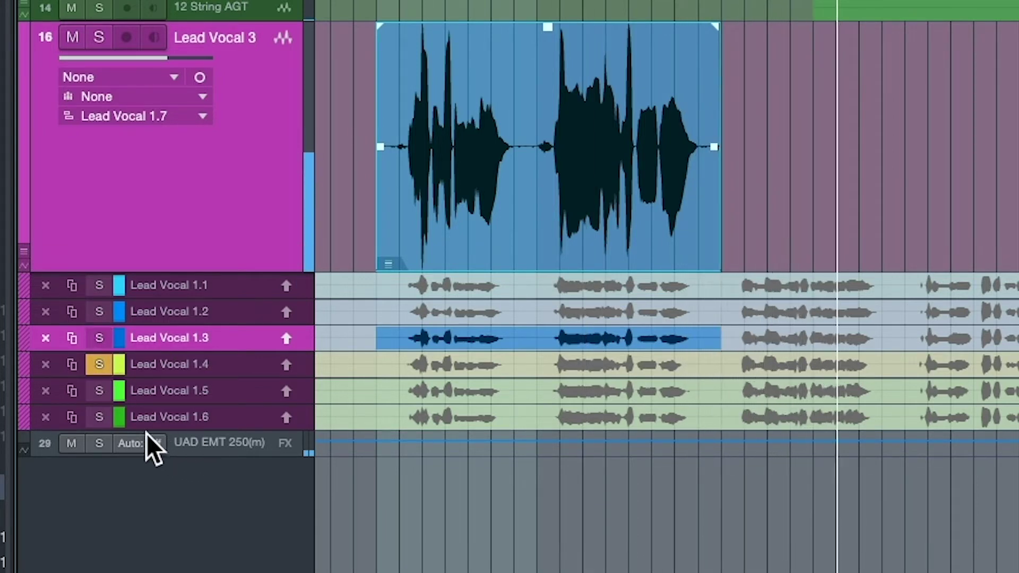
{"action": "left_click", "coordinate": [104, 390]}
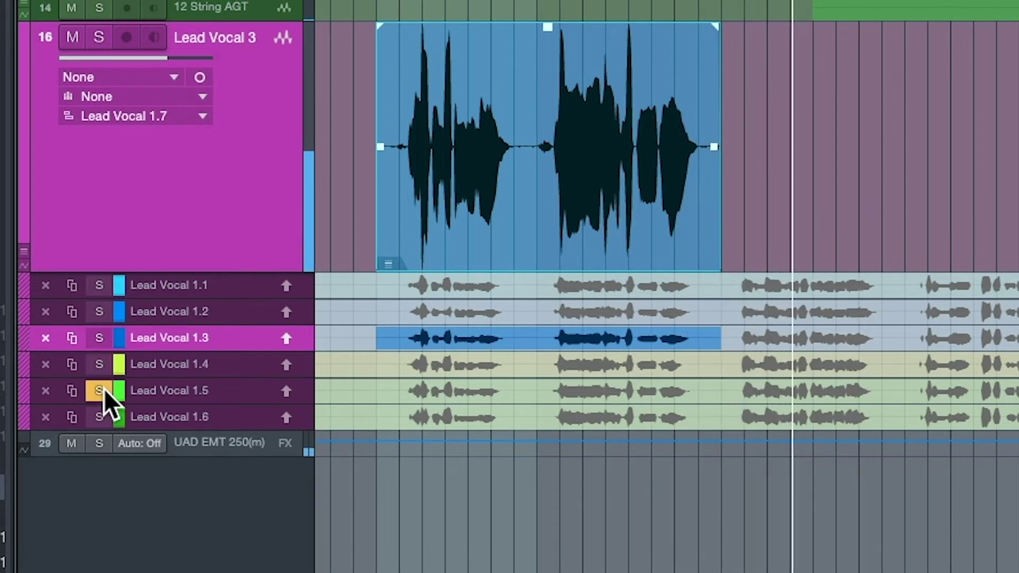
{"action": "left_click", "coordinate": [101, 417]}
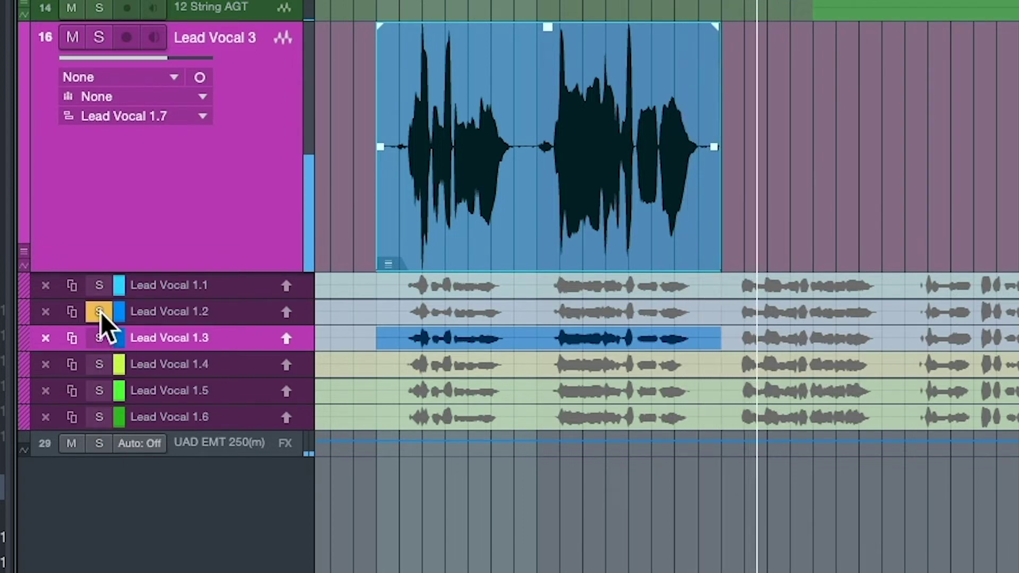
{"action": "left_click", "coordinate": [101, 334]}
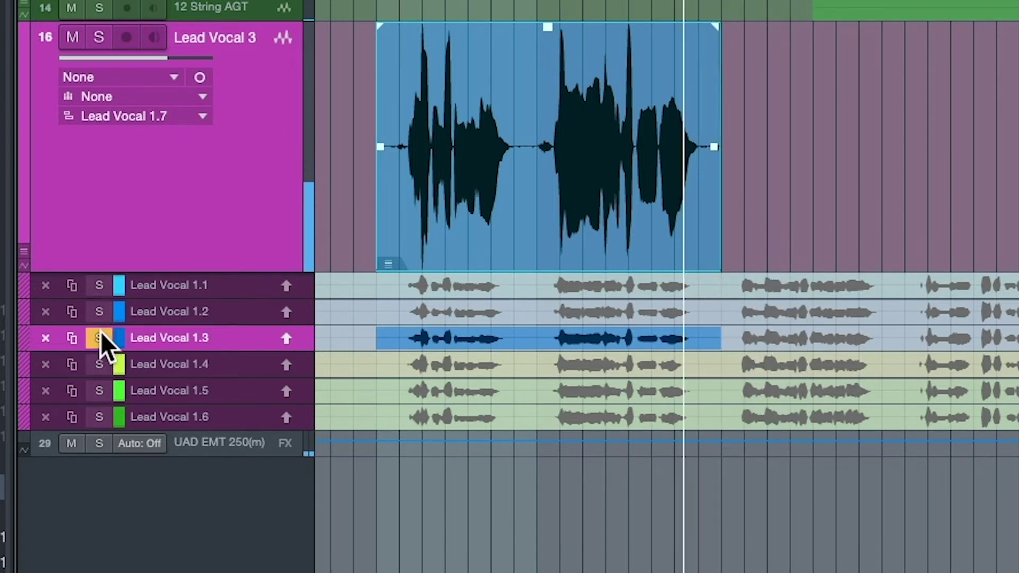
- Solo take Lead Vocal 1.4 and add its third phrase to the comp
{"action": "left_click", "coordinate": [100, 354]}
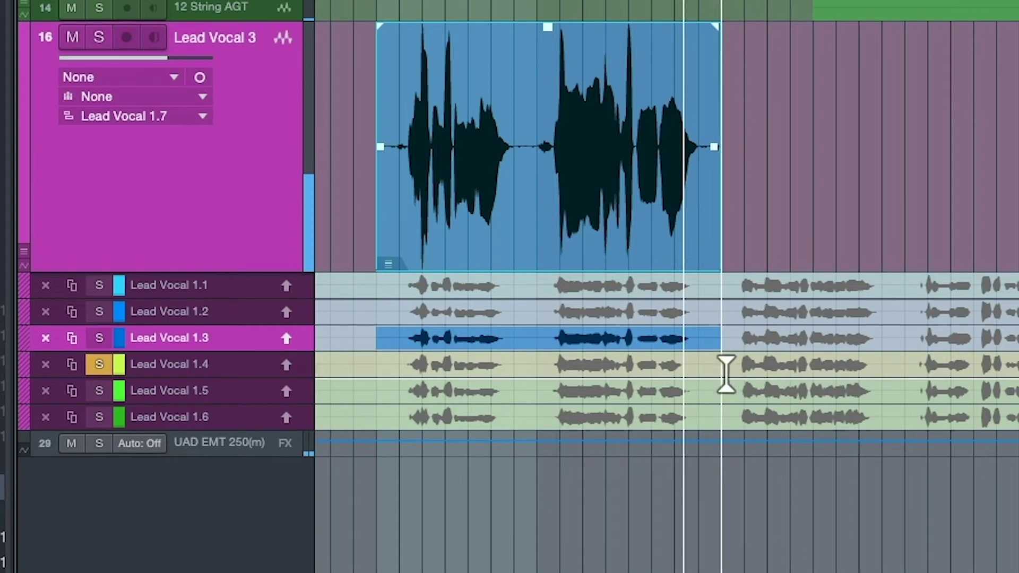
{"action": "left_click_drag", "start_coordinate": [718, 370], "coordinate": [904, 369]}
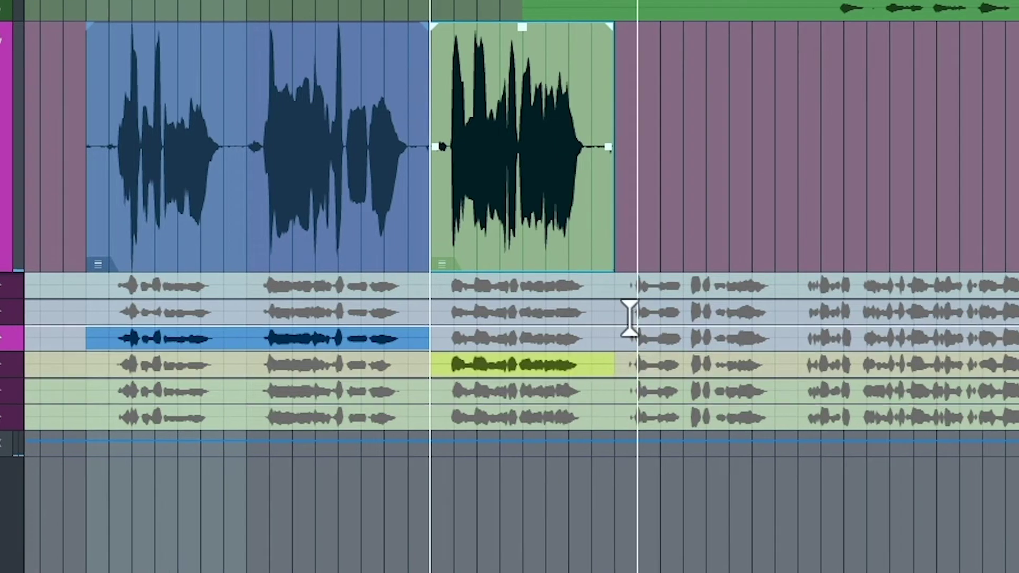
- Comp the fourth phrase from the start of take 1.2 and the end of take 1.3, extending its beginning to meet the third phrase
{"action": "left_click_drag", "start_coordinate": [628, 315], "coordinate": [680, 317]}
{"action": "left_click_drag", "start_coordinate": [743, 318], "coordinate": [775, 339]}
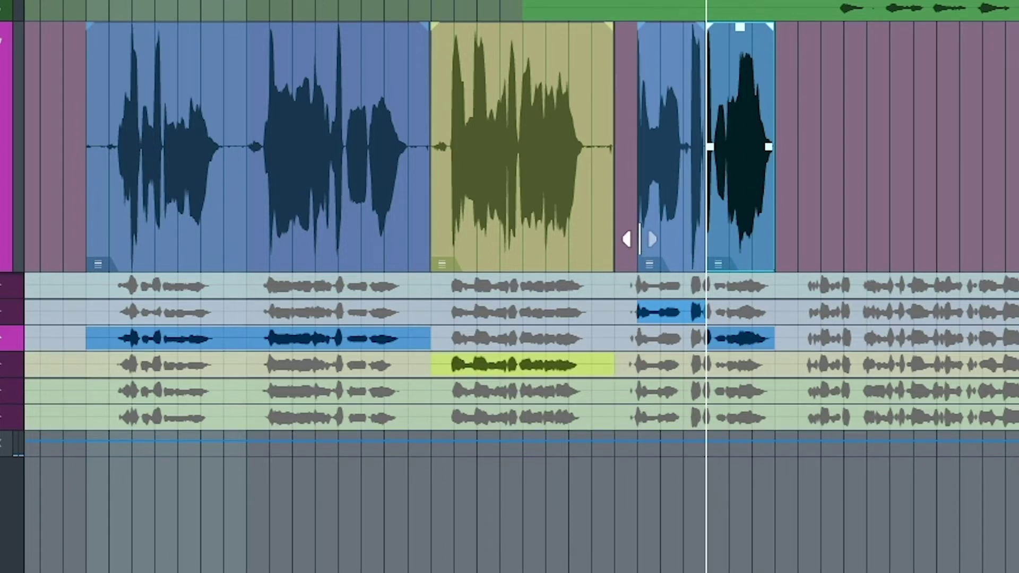
{"action": "left_click_drag", "start_coordinate": [639, 232], "coordinate": [615, 232]}
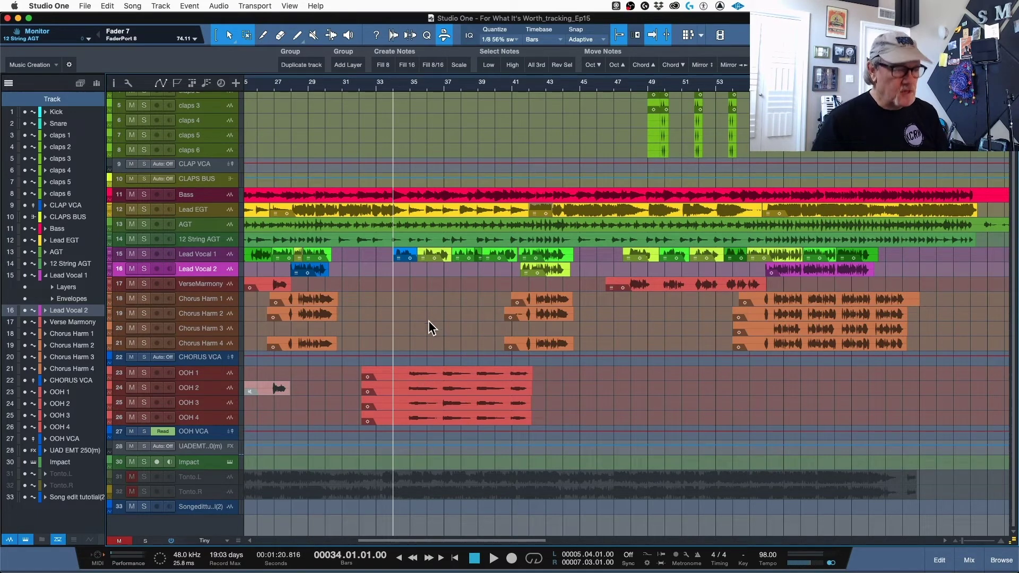
- Play the full arrangement from bar 34 and move the playhead back to bar 31
{"action": "key", "text": "space"}
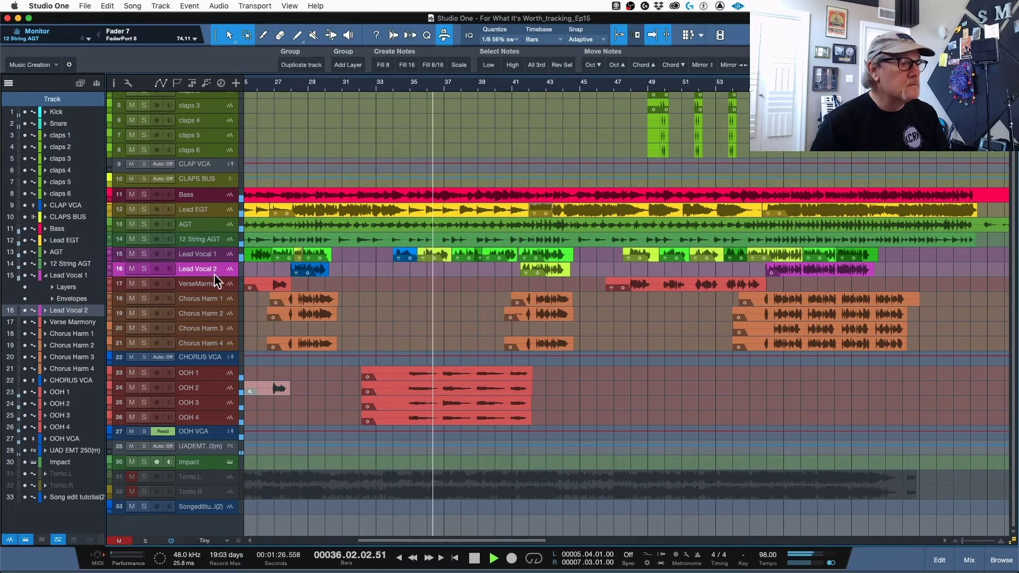
{"action": "left_click_drag", "start_coordinate": [208, 256], "coordinate": [202, 276]}
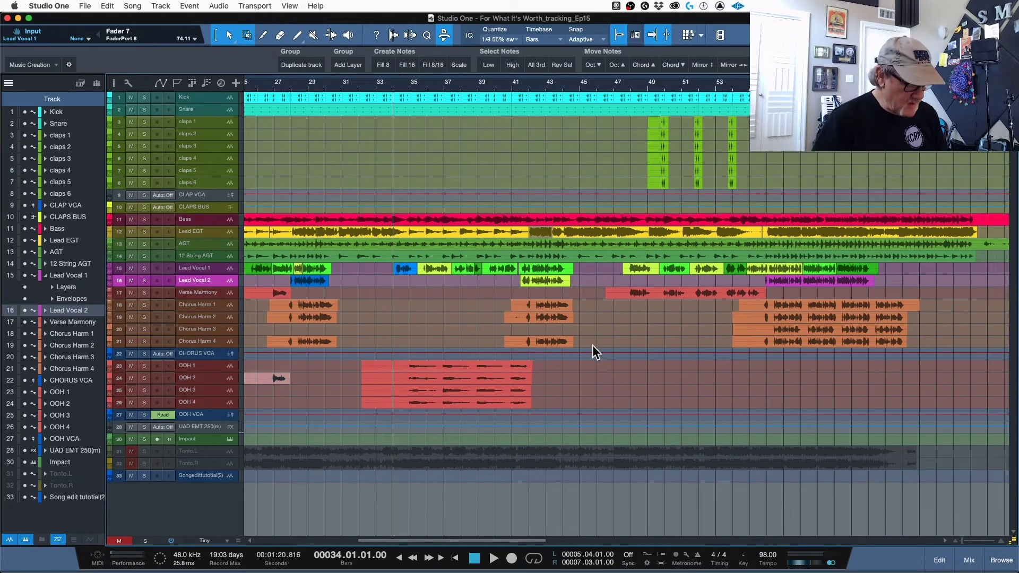
{"action": "left_click_drag", "start_coordinate": [394, 410], "coordinate": [346, 409]}
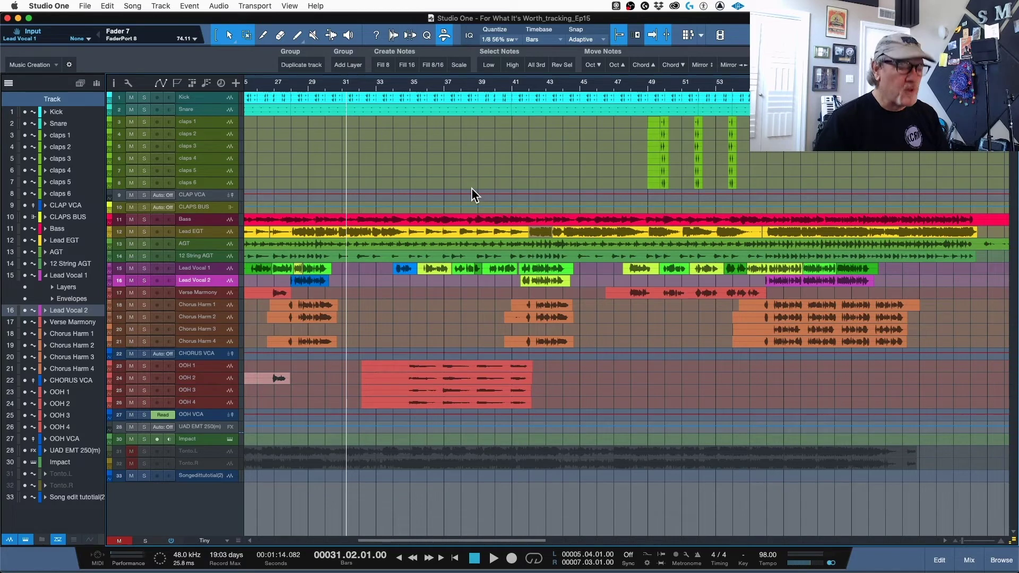
- Trim the start of the four OOH events to bar 34, aligned with the start of the Lead Vocal 1 phrase
{"action": "left_click", "coordinate": [473, 203]}
{"action": "key", "text": "e"}
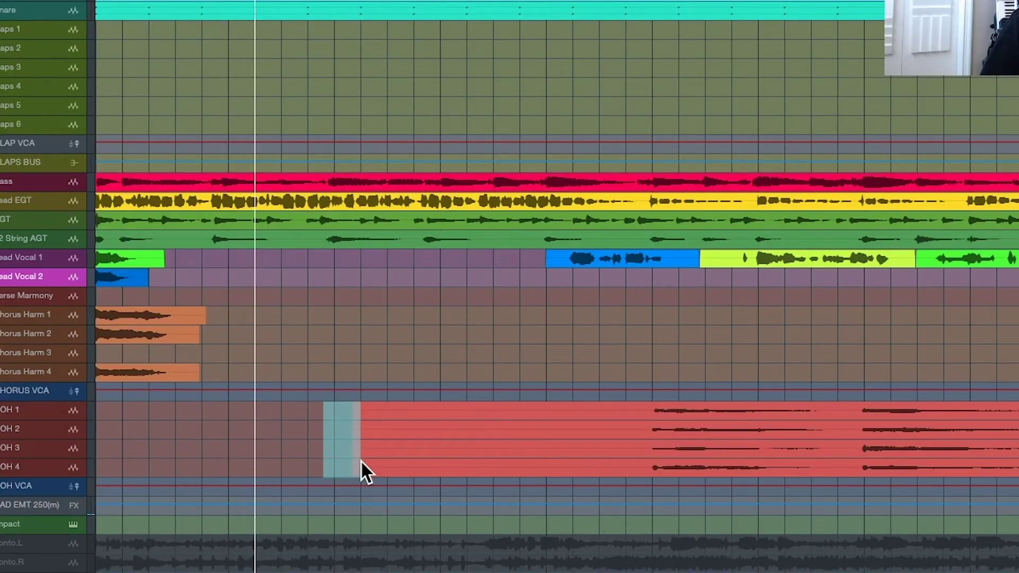
{"action": "left_click_drag", "start_coordinate": [348, 434], "coordinate": [549, 435]}
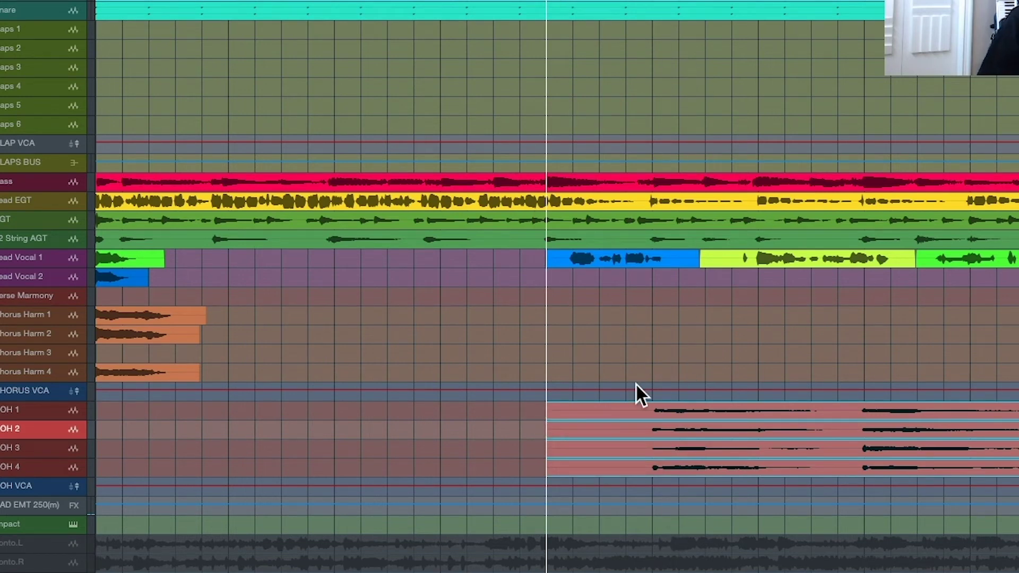
{"action": "key", "text": "w"}
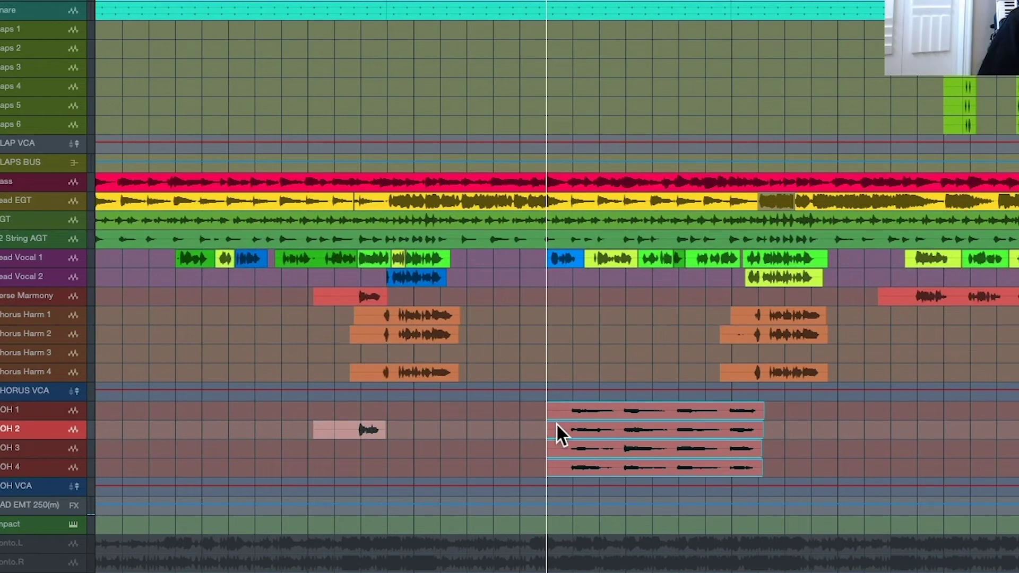
- Select the four OOH events, play the lead-in to the next verse and place the playhead at bar 48
{"action": "left_click_drag", "start_coordinate": [584, 366], "coordinate": [605, 480]}
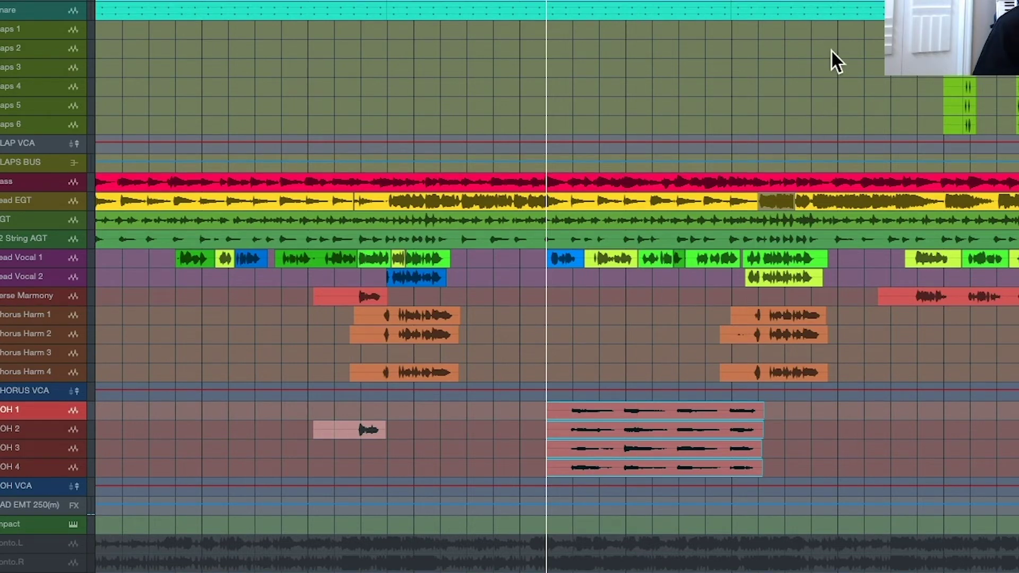
{"action": "left_click", "coordinate": [876, 3]}
{"action": "key", "text": "space"}
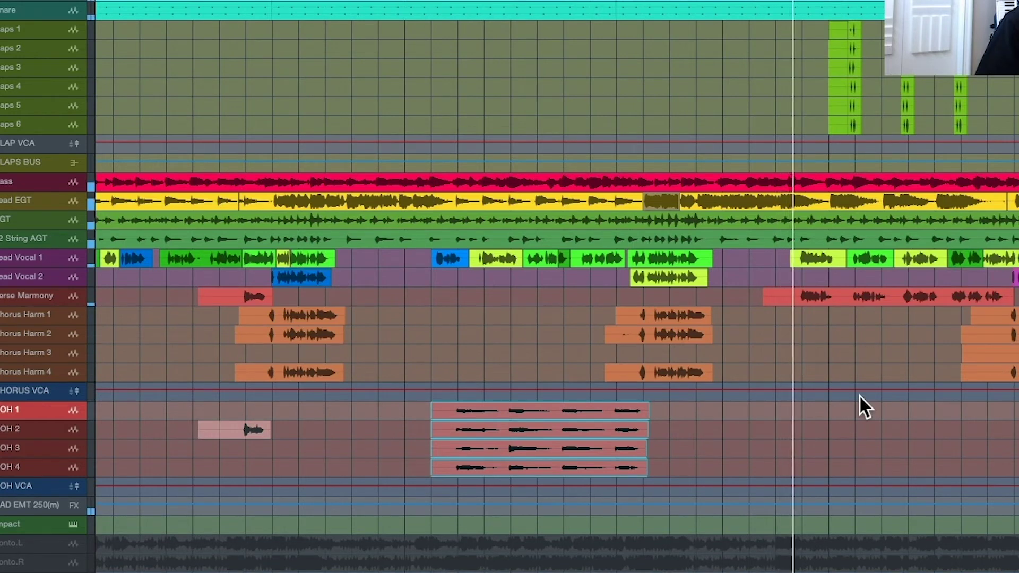
{"action": "key", "text": "space"}
{"action": "left_click", "coordinate": [802, 159]}
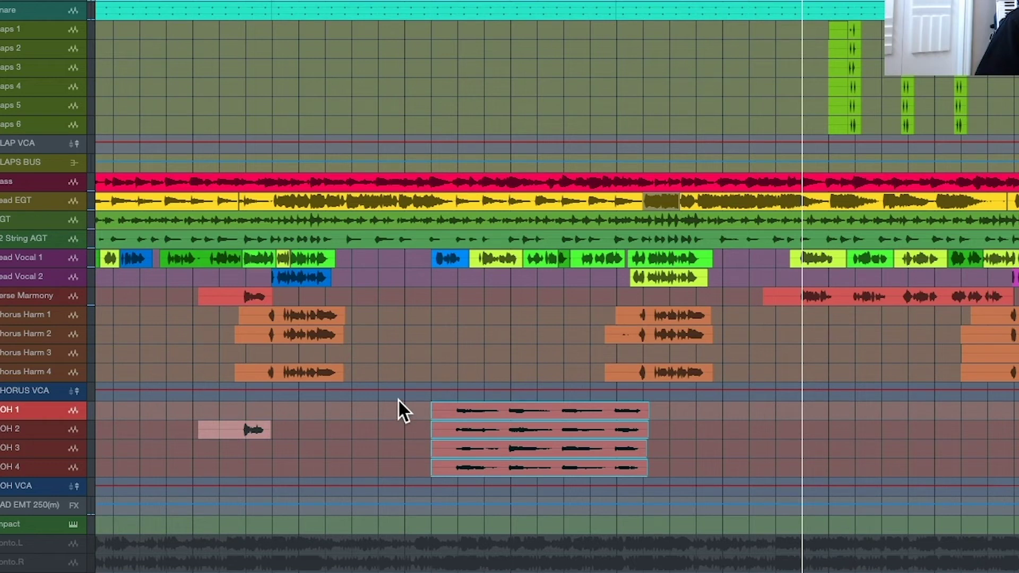
- Try a copy of the four OOH events at bar 48, audition it against the verse, and undo the copy
{"action": "left_click_drag", "start_coordinate": [401, 402], "coordinate": [466, 485]}
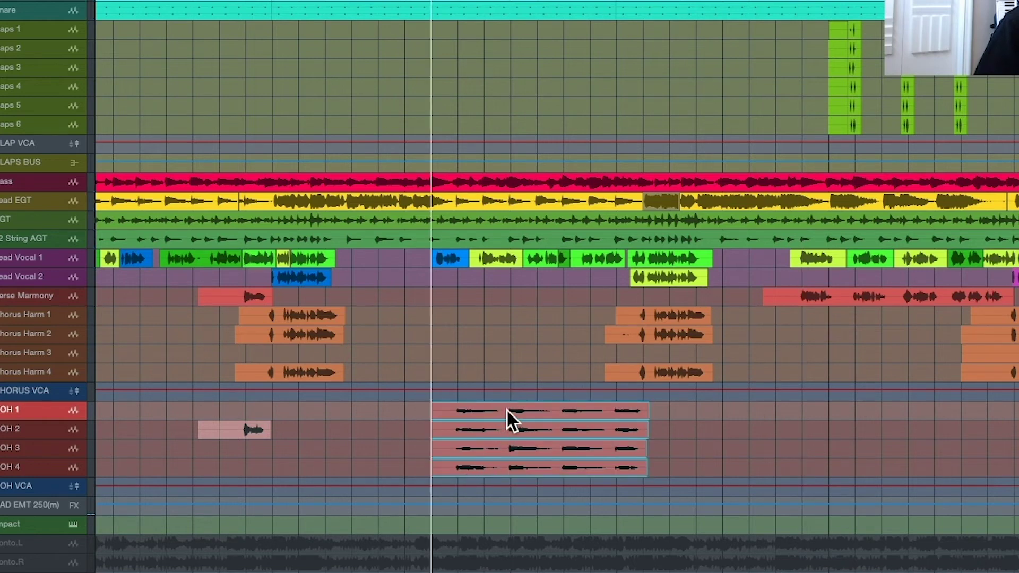
{"action": "left_click_drag", "start_coordinate": [507, 408], "coordinate": [871, 402]}
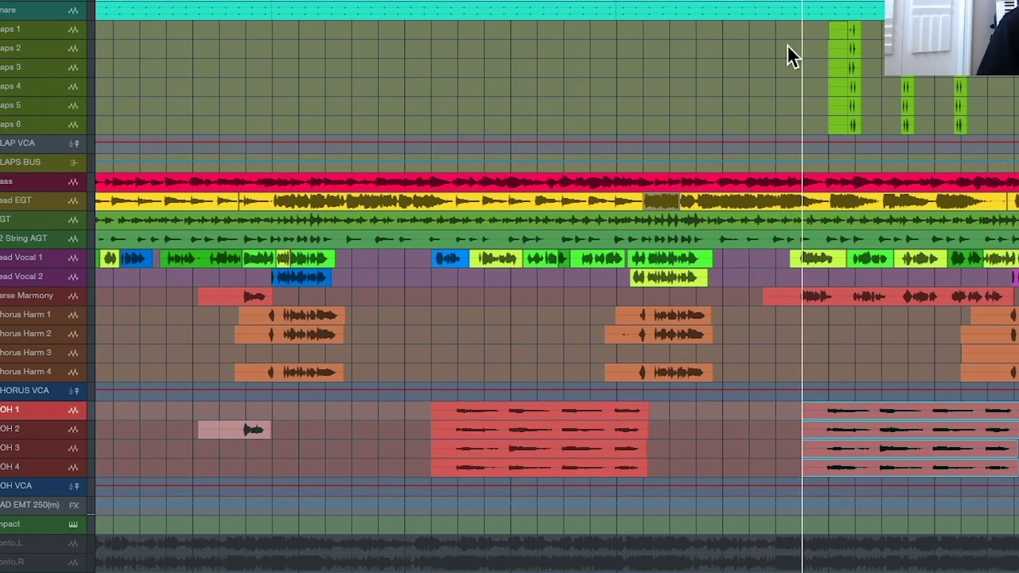
{"action": "key", "text": "space"}
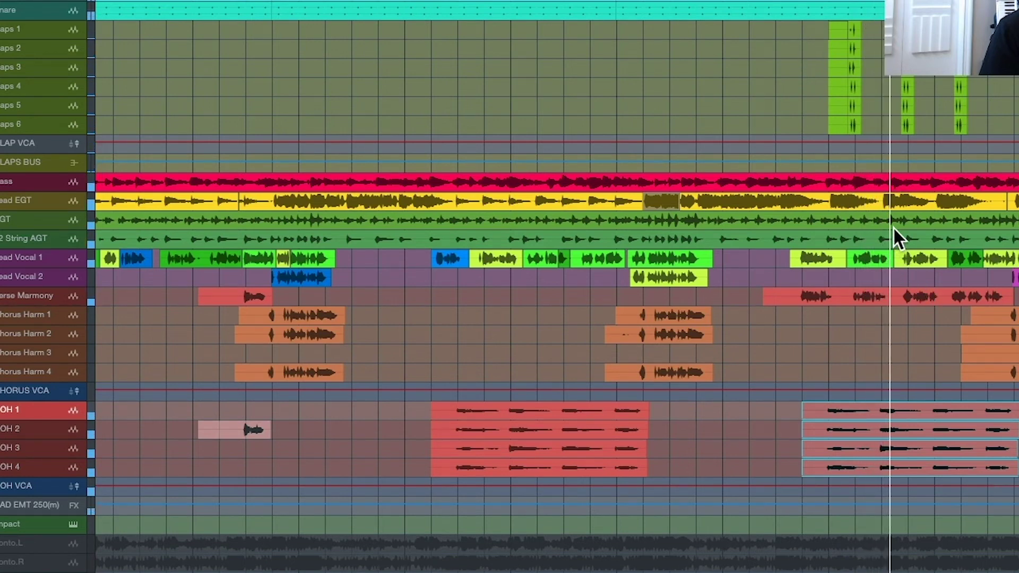
{"action": "key", "text": "space"}
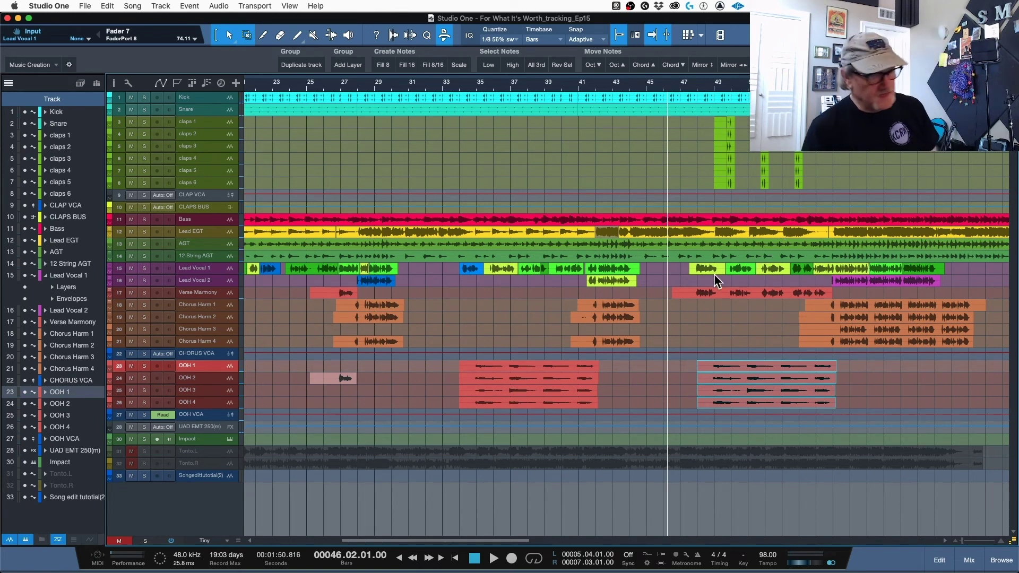
{"action": "scroll", "coordinate": [671, 347], "scroll_direction": "left", "scroll_amount": 5}
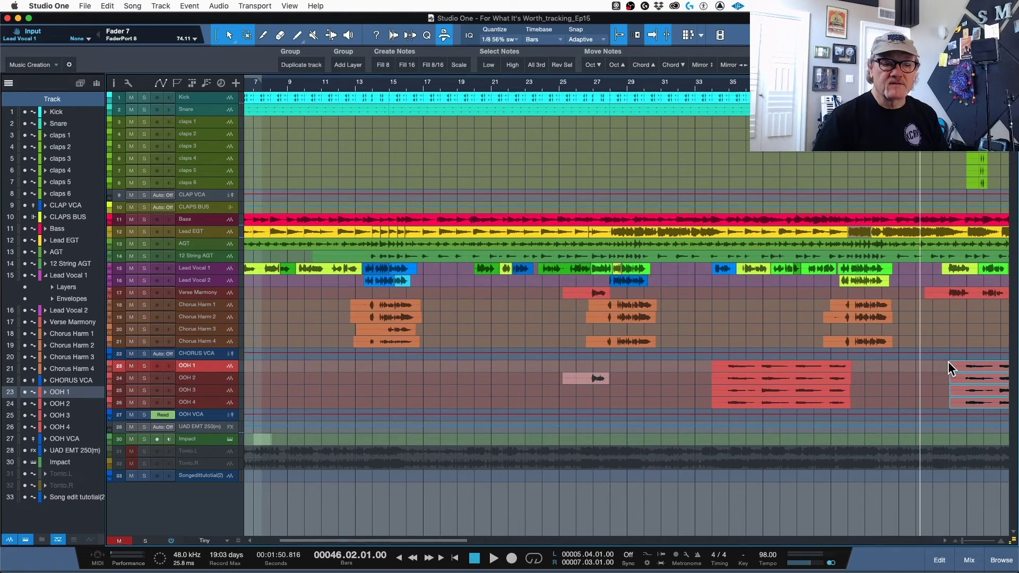
{"action": "key", "text": "super+z"}
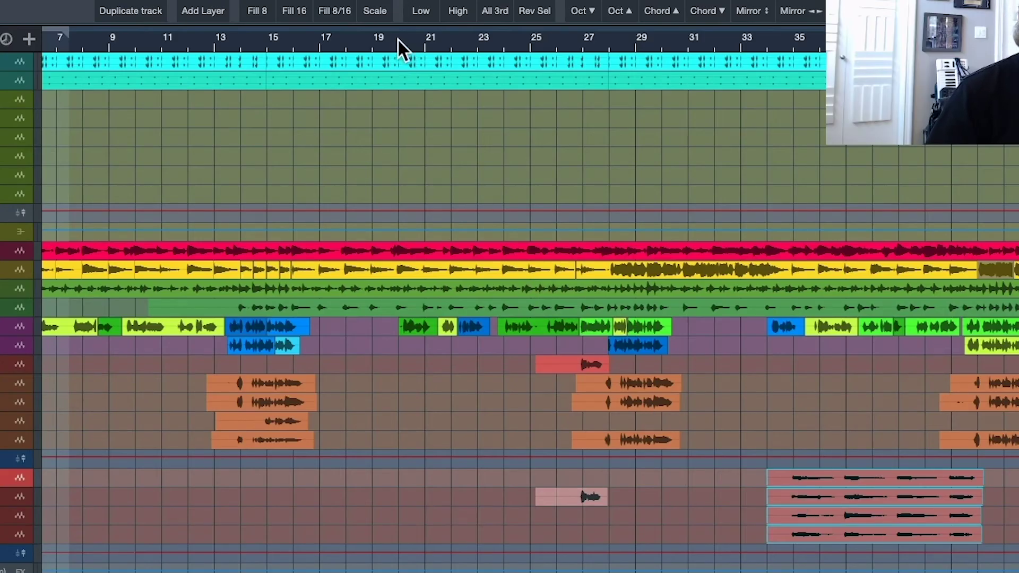
- Copy the four OOH events from bar 34 to bar 20, audition them from there, and mute both OOH sections
{"action": "left_click", "coordinate": [397, 43]}
{"action": "key", "text": "space"}
{"action": "key", "text": "space"}
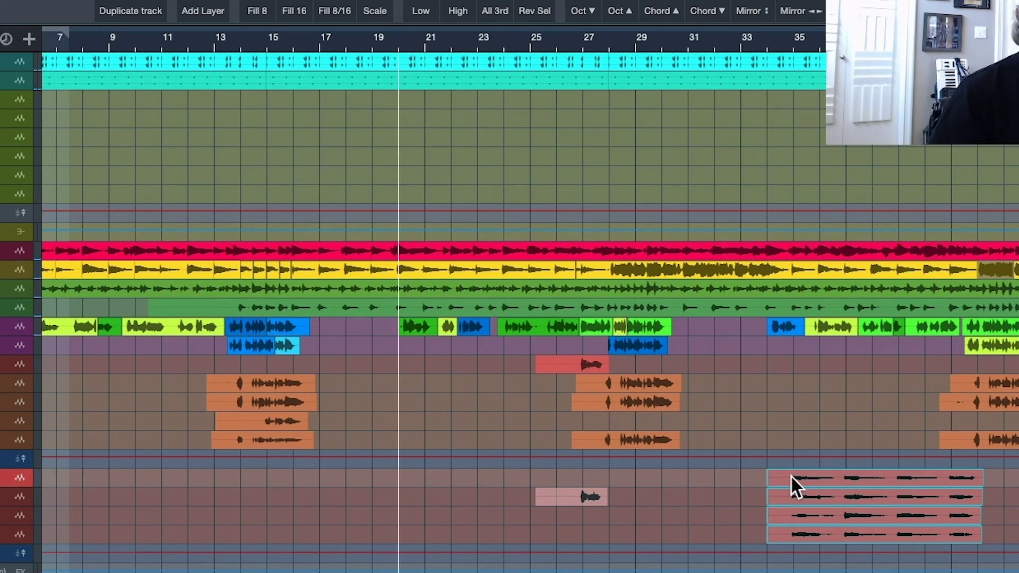
{"action": "left_click_drag", "start_coordinate": [816, 476], "coordinate": [450, 472]}
{"action": "key", "text": "space"}
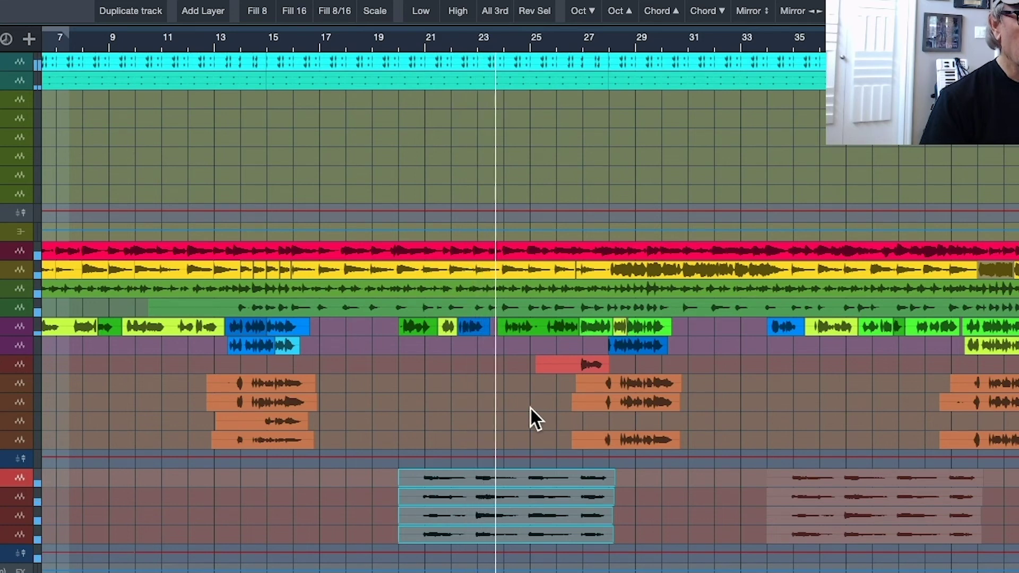
{"action": "key", "text": "space"}
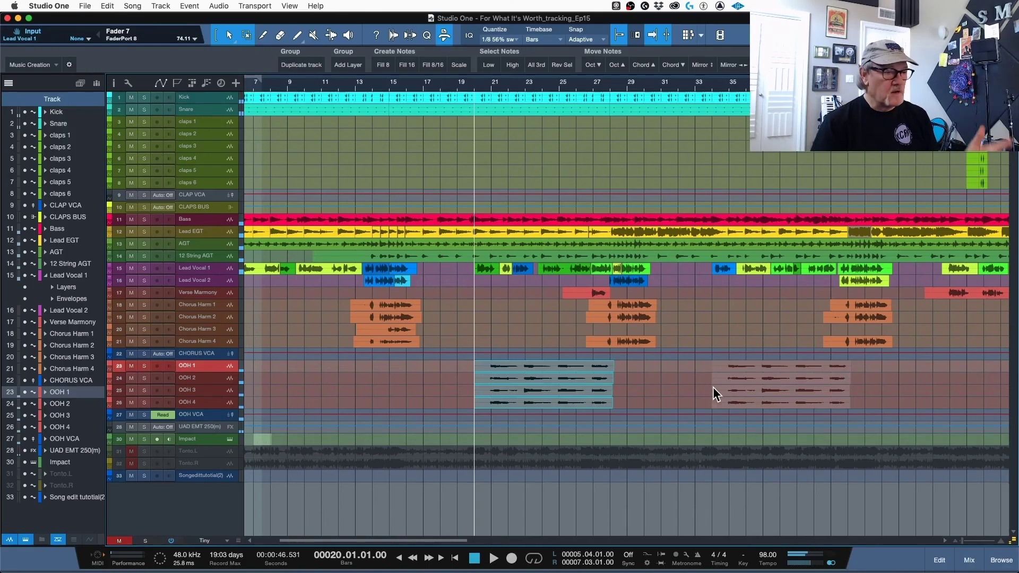
- Select the Chorus Harm 2 event near bar 27
{"action": "left_click", "coordinate": [709, 380]}
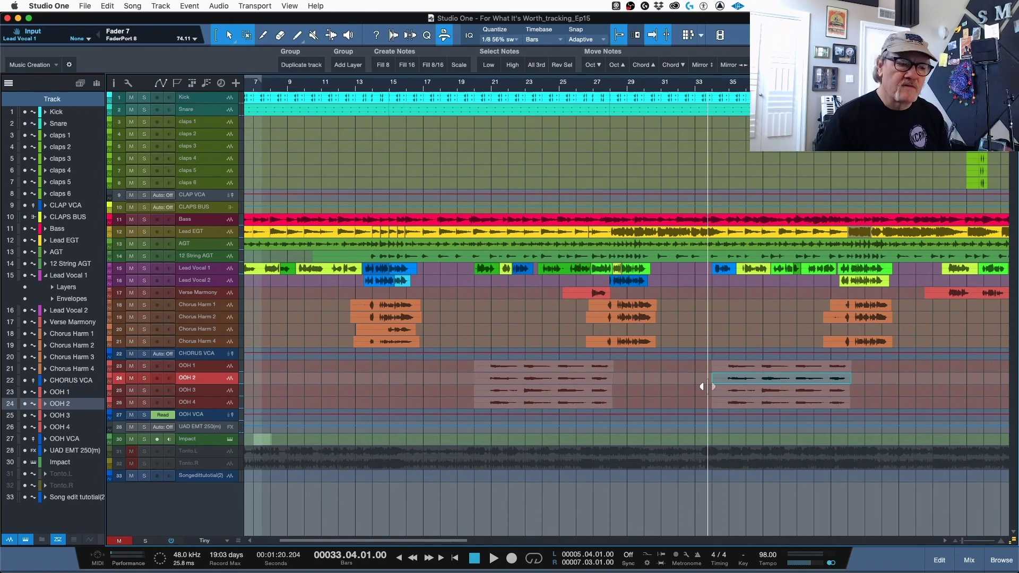
{"action": "left_click", "coordinate": [713, 325]}
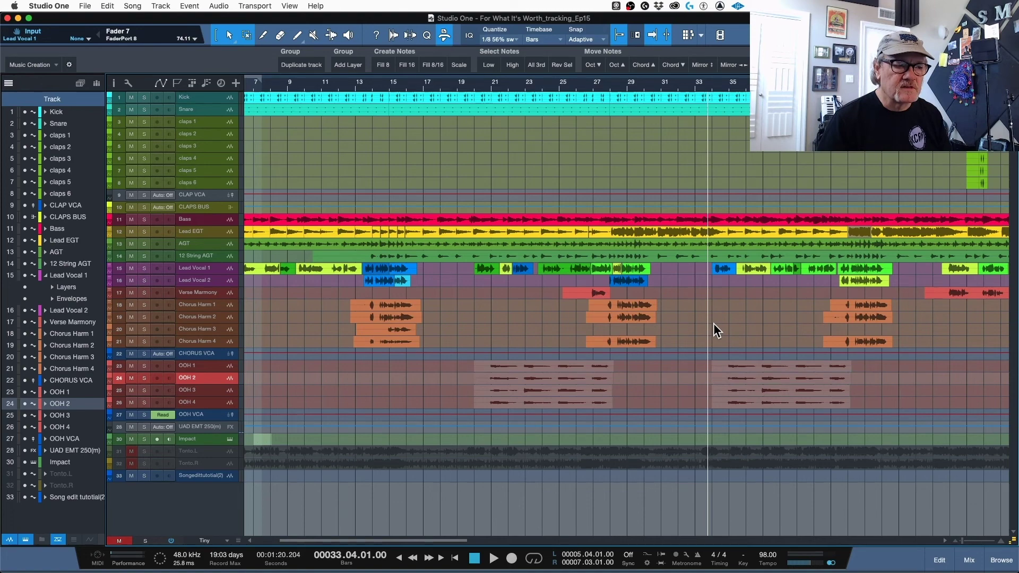
{"action": "left_click", "coordinate": [596, 318]}
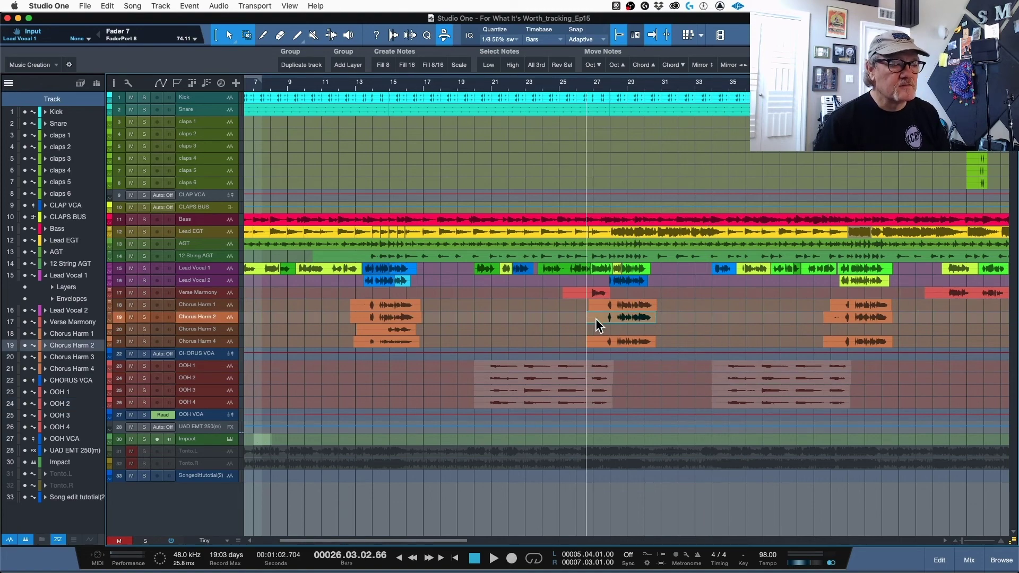